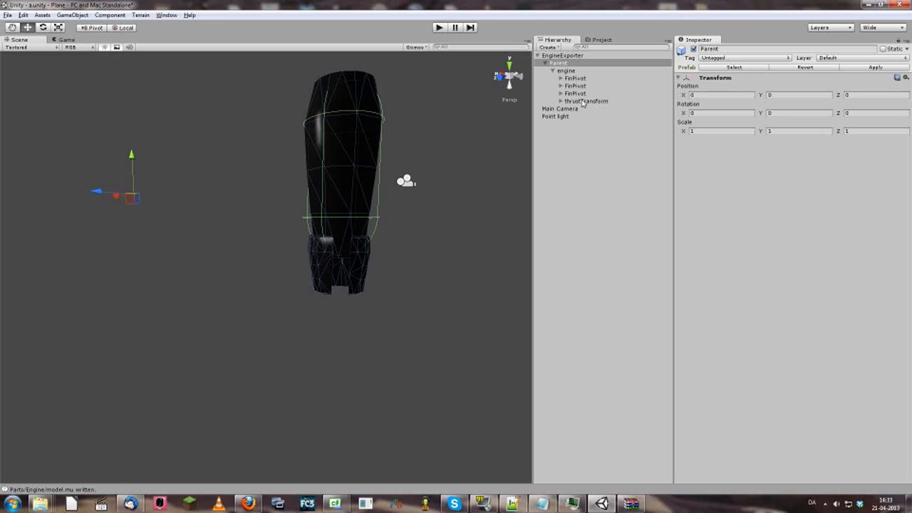
# Expand thrustTransform to reveal FinAnchor and show its position -2, -0.3113931, 0 and X rotation 90
pyautogui.click(561, 101)
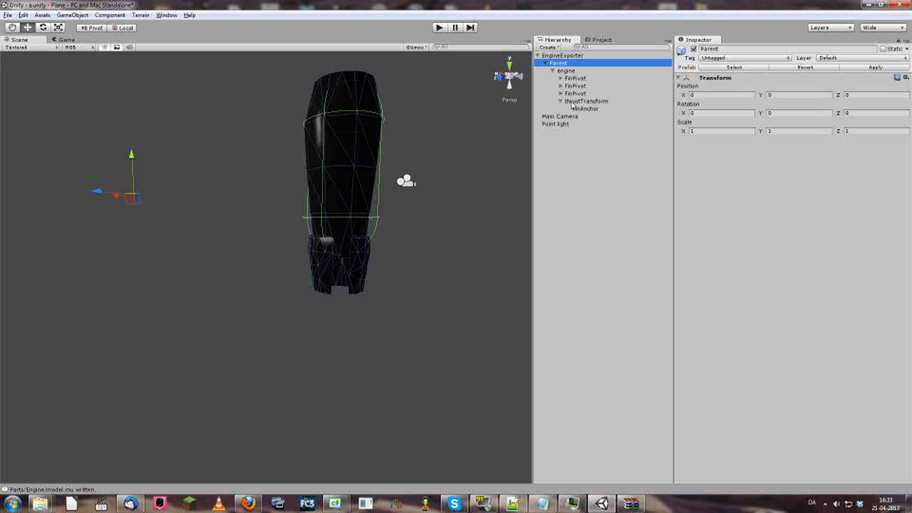
pyautogui.click(574, 102)
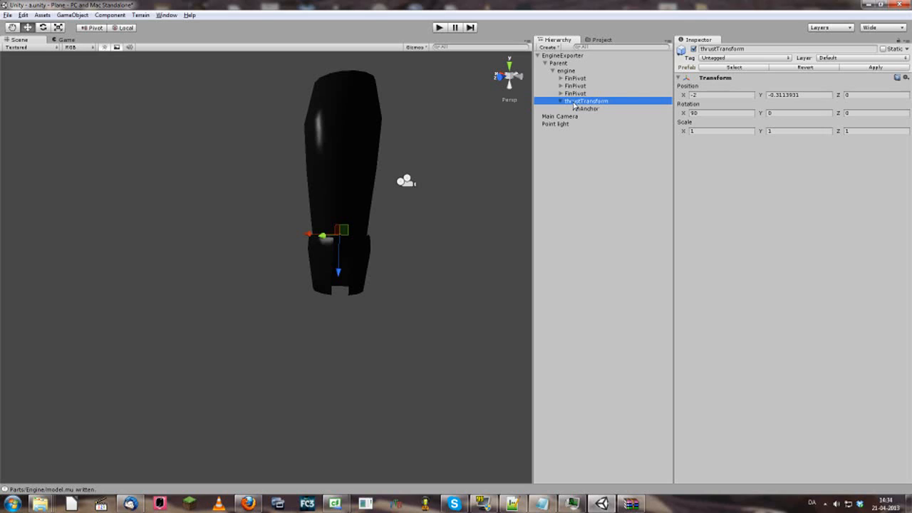
# Inspect the three FinPivots' transforms one by one, then return to thrustTransform
pyautogui.click(561, 101)
pyautogui.click(561, 101)
pyautogui.click(585, 95)
pyautogui.click(578, 86)
pyautogui.click(576, 78)
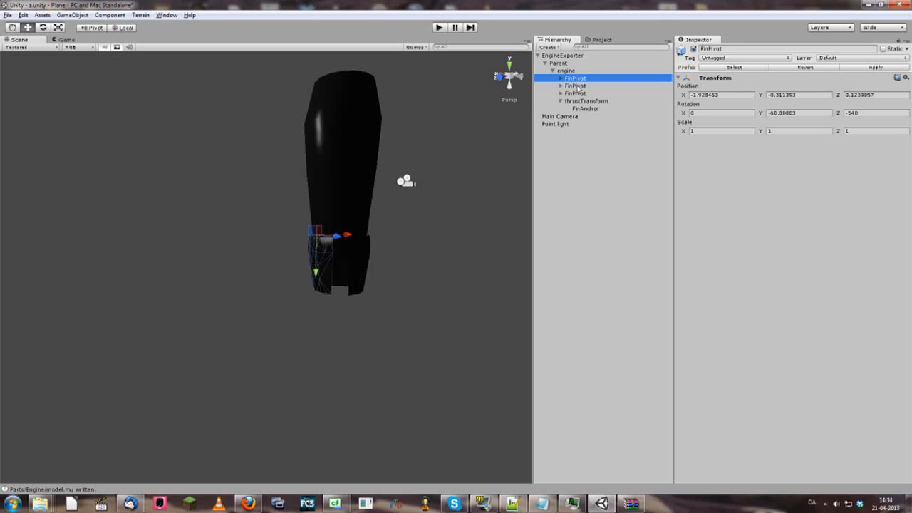
pyautogui.click(576, 94)
pyautogui.click(585, 101)
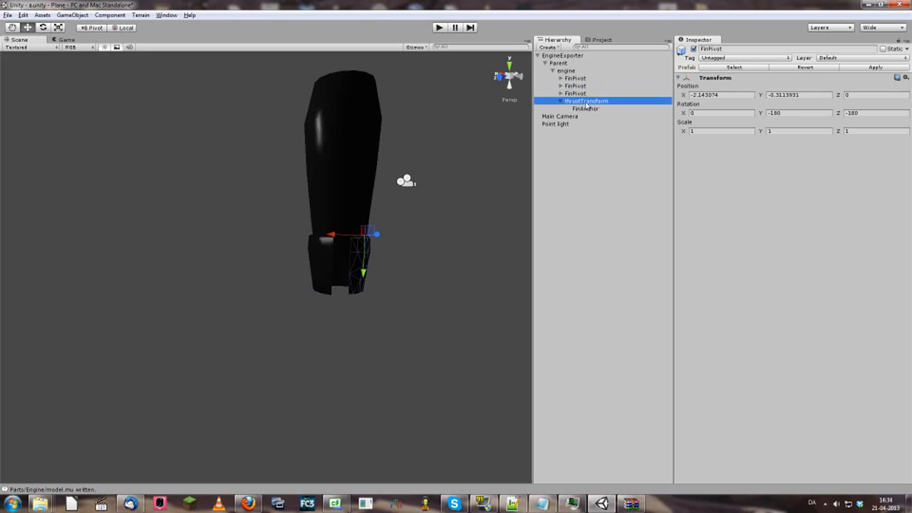
# Collapse thrustTransform and compare the engine mesh's components with thrustTransform's position
pyautogui.click(561, 102)
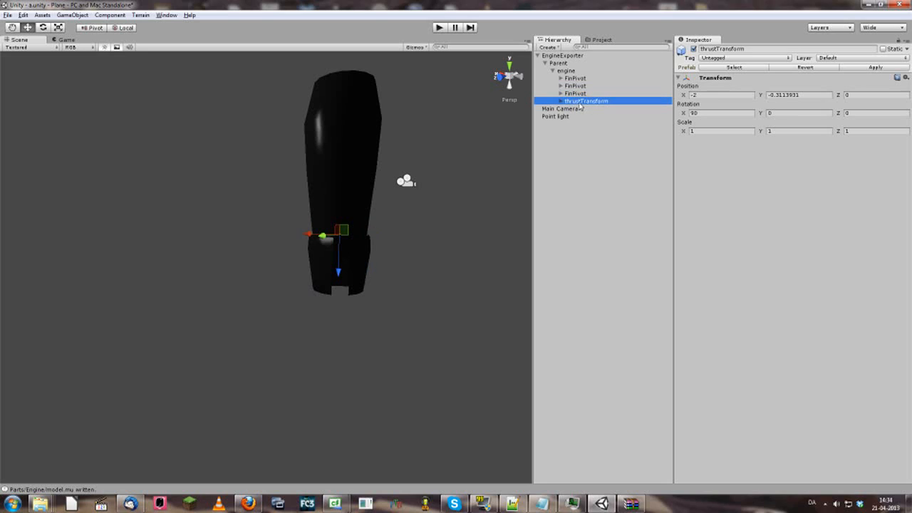
pyautogui.click(569, 71)
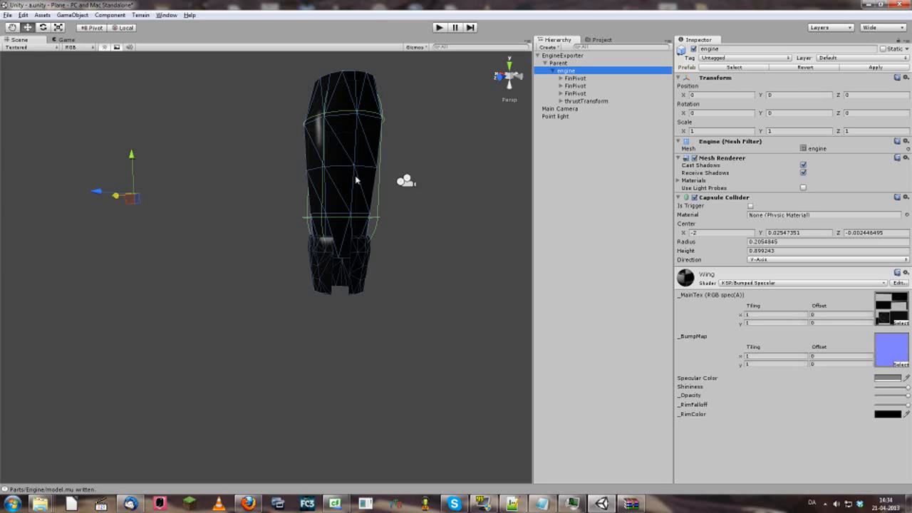
pyautogui.click(576, 102)
pyautogui.click(573, 79)
pyautogui.click(568, 71)
pyautogui.click(582, 102)
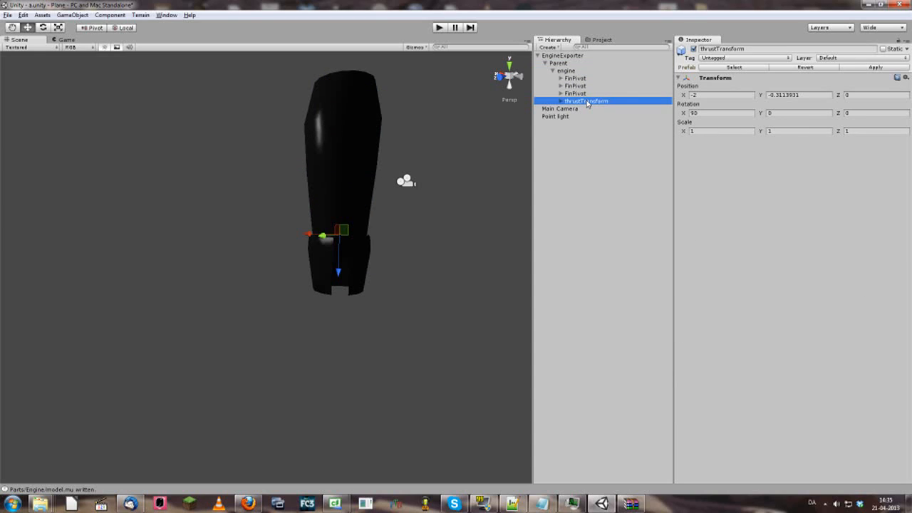
pyautogui.click(568, 72)
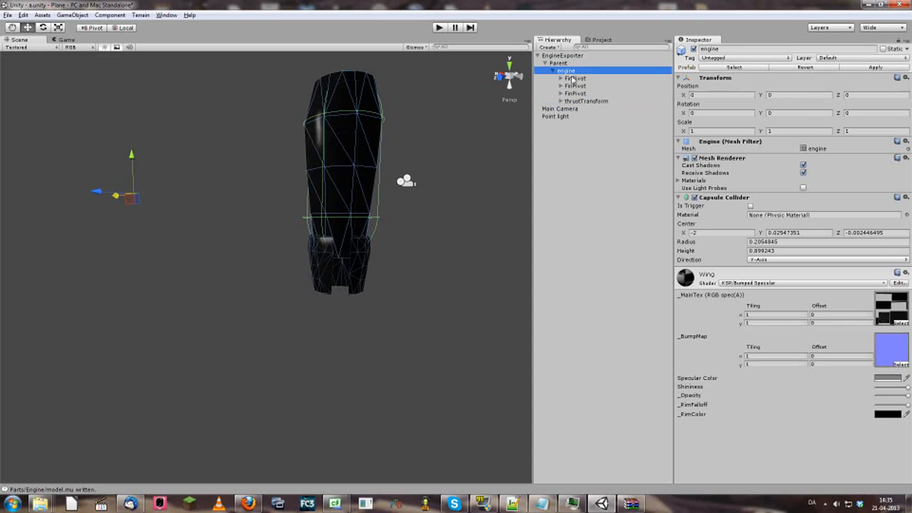
pyautogui.click(586, 102)
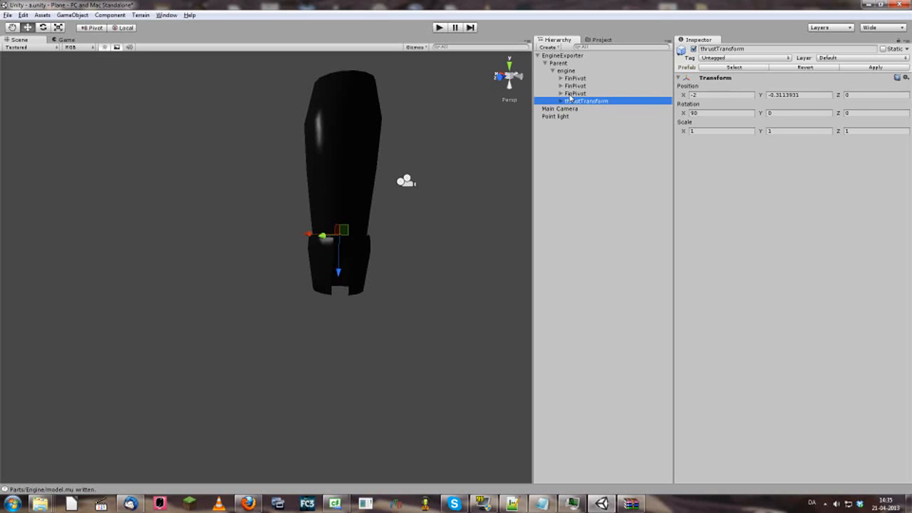
pyautogui.press('Up')
pyautogui.press('Up')
pyautogui.press('Up')
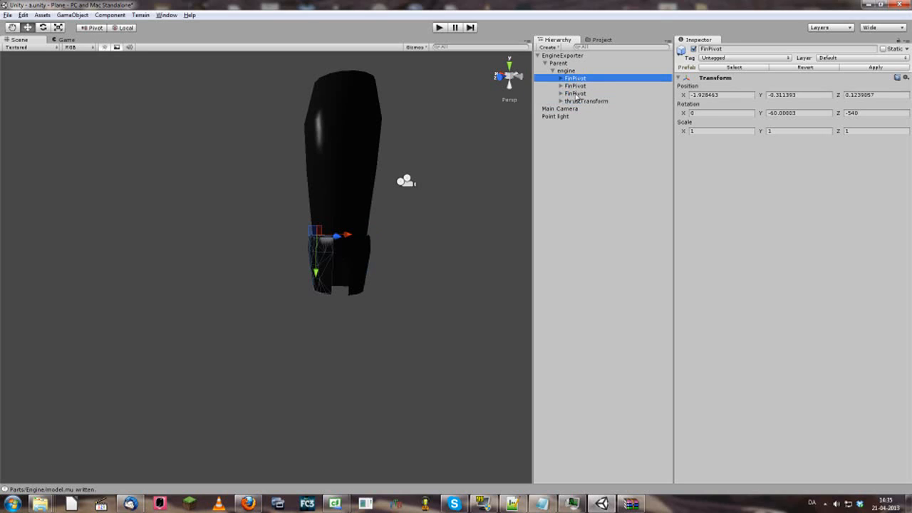
pyautogui.keyDown('shift'); pyautogui.click(576, 94); pyautogui.keyUp('shift')
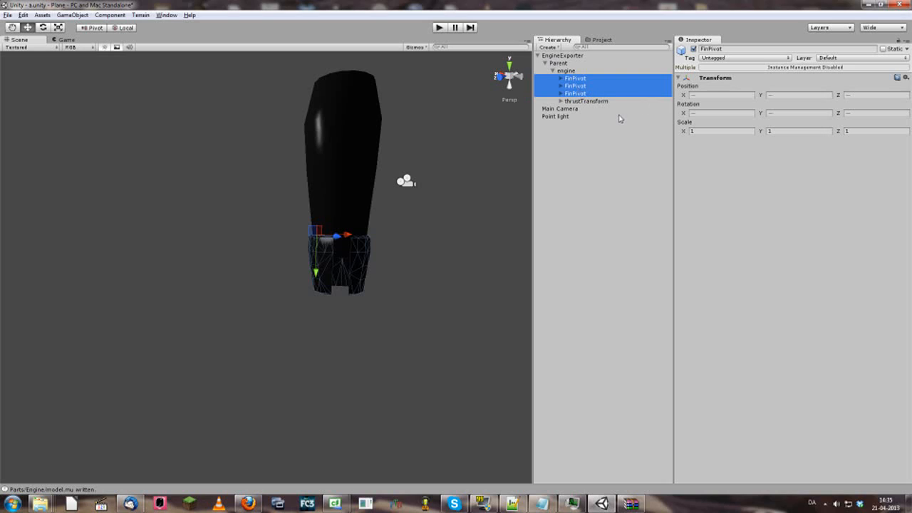
pyautogui.click(584, 101)
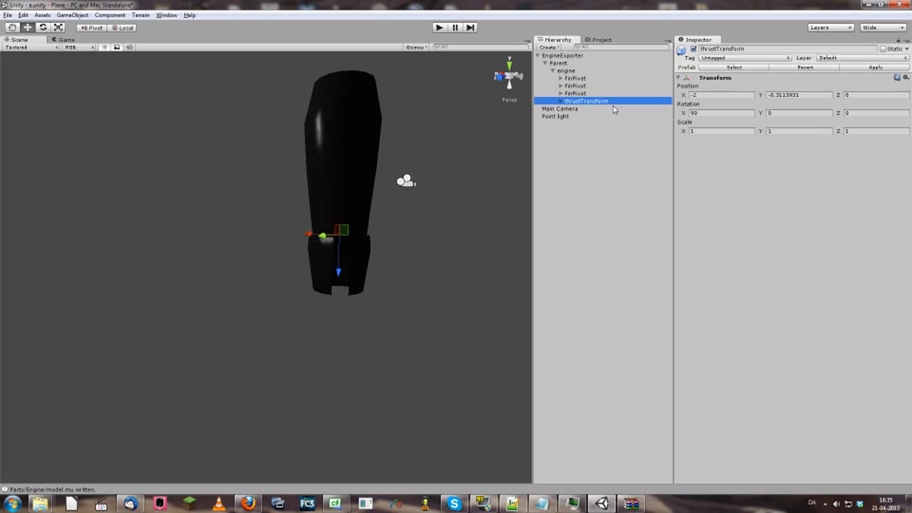
# Select FinAnchor under thrustTransform and zoom in on it at local position 0, 0, 0.2910745 in the nozzle
pyautogui.click(561, 101)
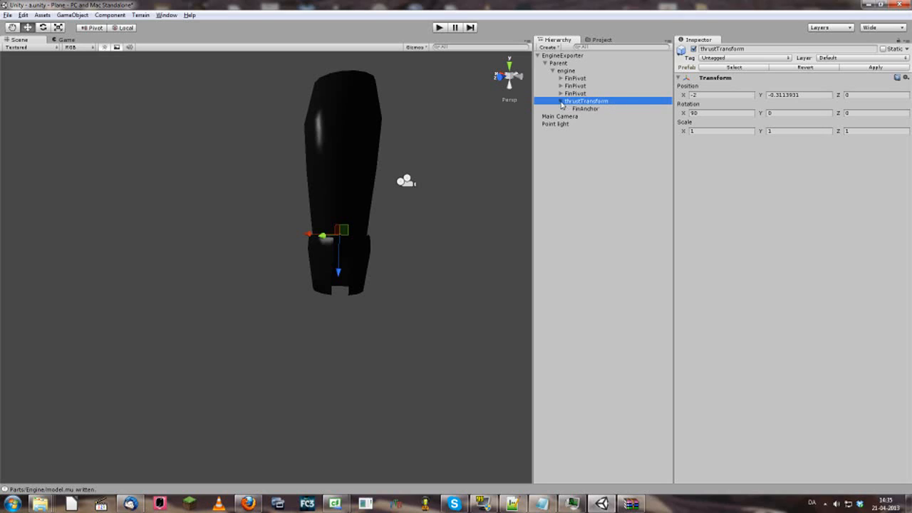
pyautogui.click(591, 111)
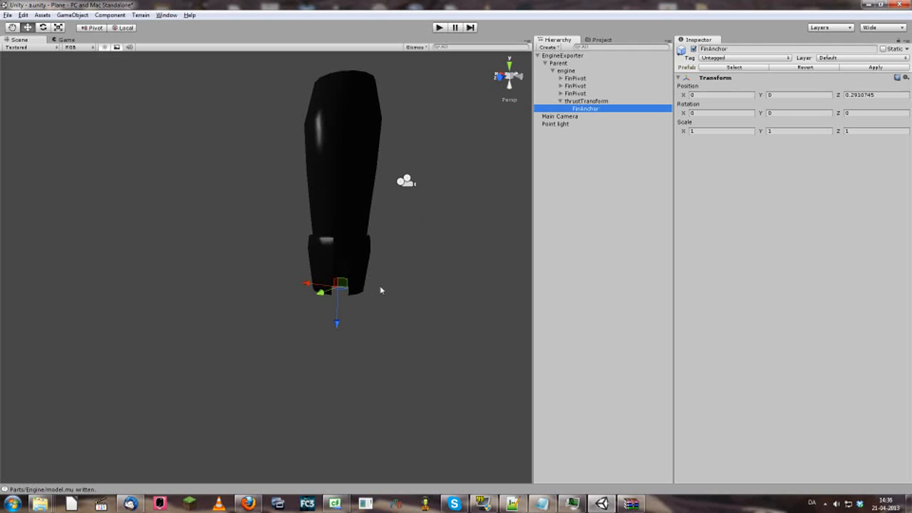
pyautogui.moveTo(377, 296); pyautogui.dragTo(364, 321, button='right')
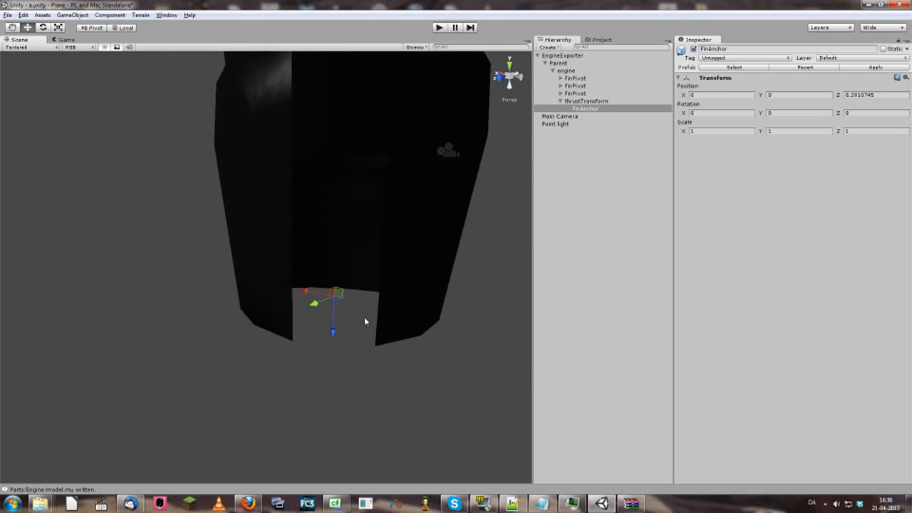
pyautogui.click(582, 101)
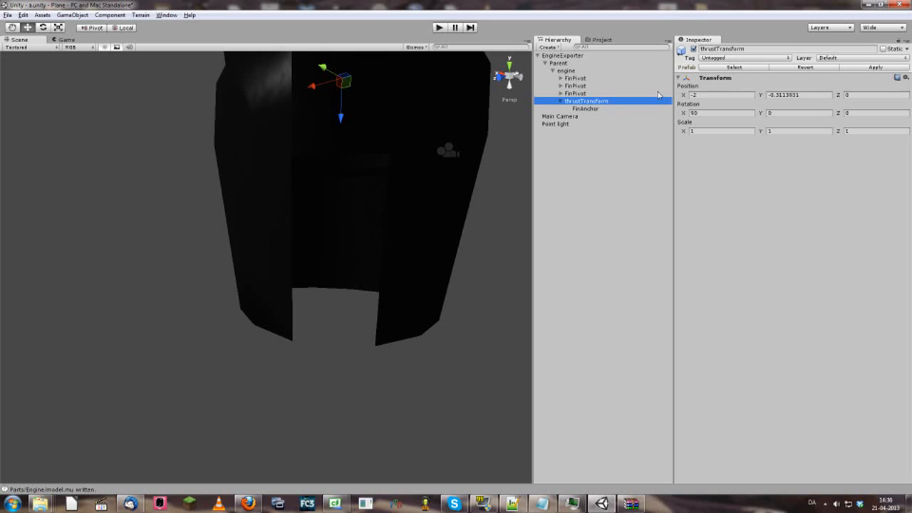
pyautogui.click(600, 108)
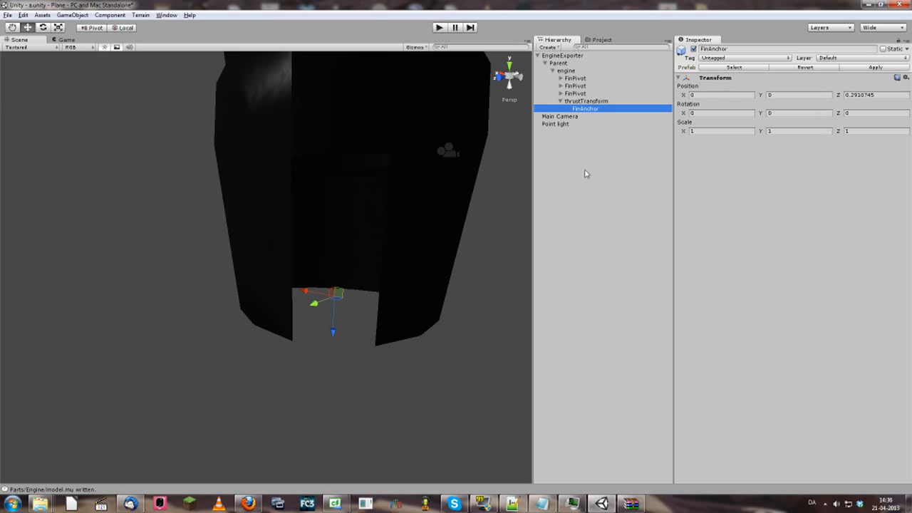
# Expand the third FinPivot and compare FinTip's position with FinAnchor and thrustTransform
pyautogui.moveTo(334, 336)
pyautogui.mouseDown()
pyautogui.moveTo(330, 442)
pyautogui.moveTo(342, 294)
pyautogui.moveTo(339, 449)
pyautogui.moveTo(347, 255)
pyautogui.moveTo(346, 327)
pyautogui.mouseUp()
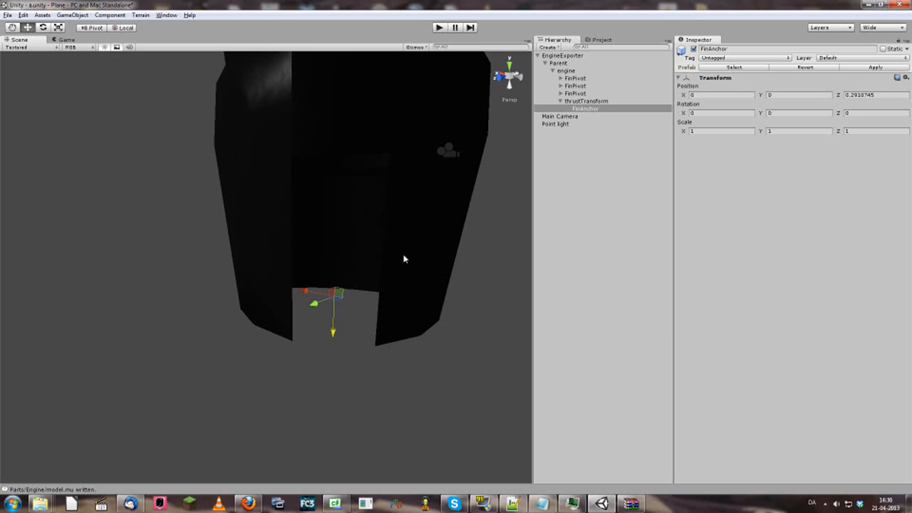
pyautogui.click(561, 93)
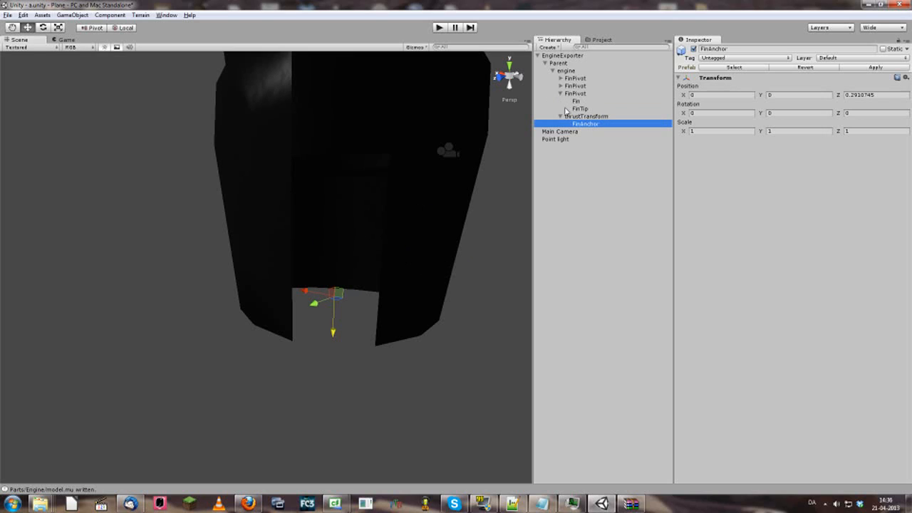
pyautogui.click(581, 109)
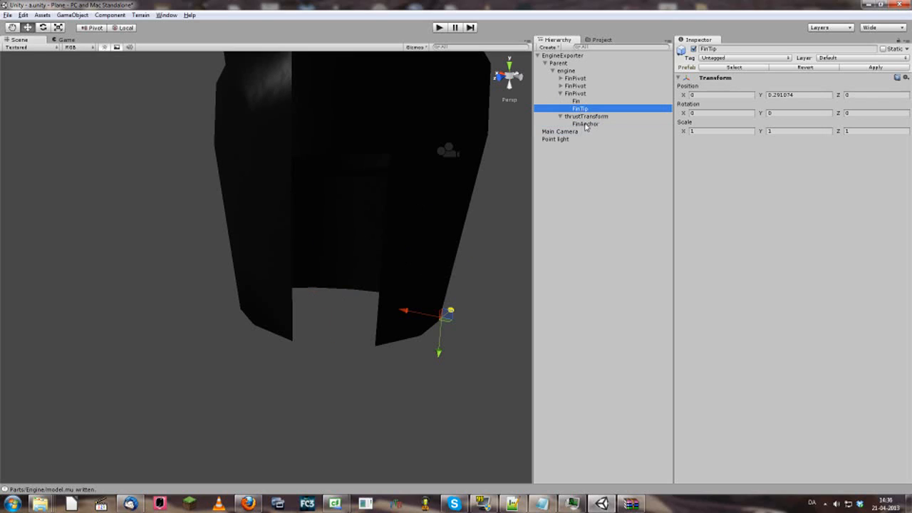
pyautogui.click(586, 125)
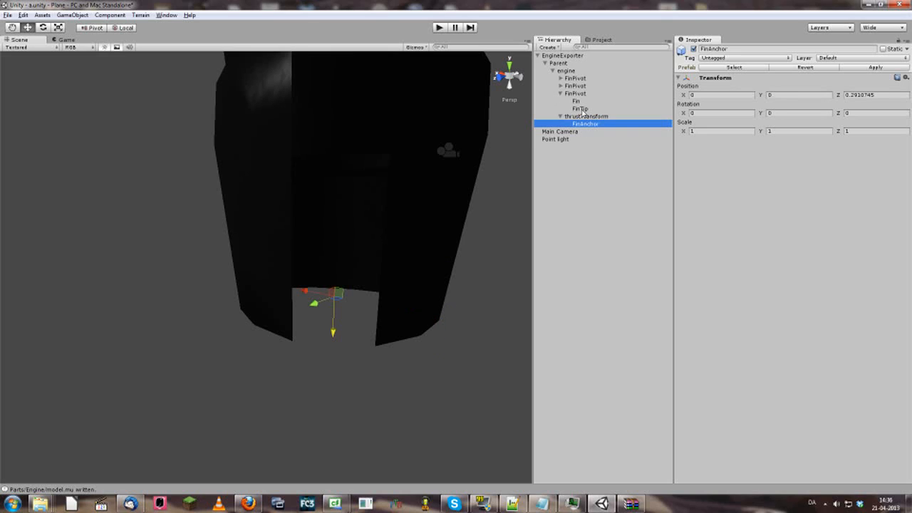
pyautogui.click(583, 109)
pyautogui.click(583, 116)
pyautogui.click(582, 110)
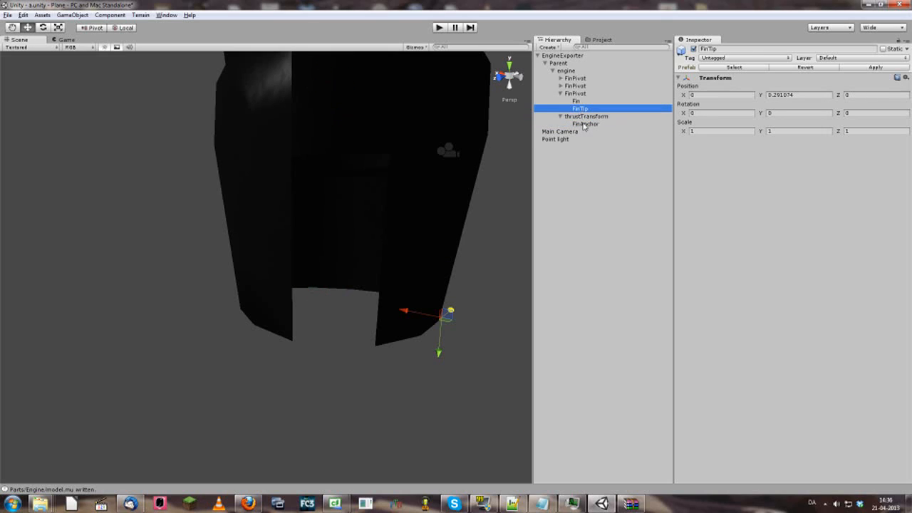
pyautogui.click(584, 124)
pyautogui.click(583, 109)
pyautogui.click(585, 124)
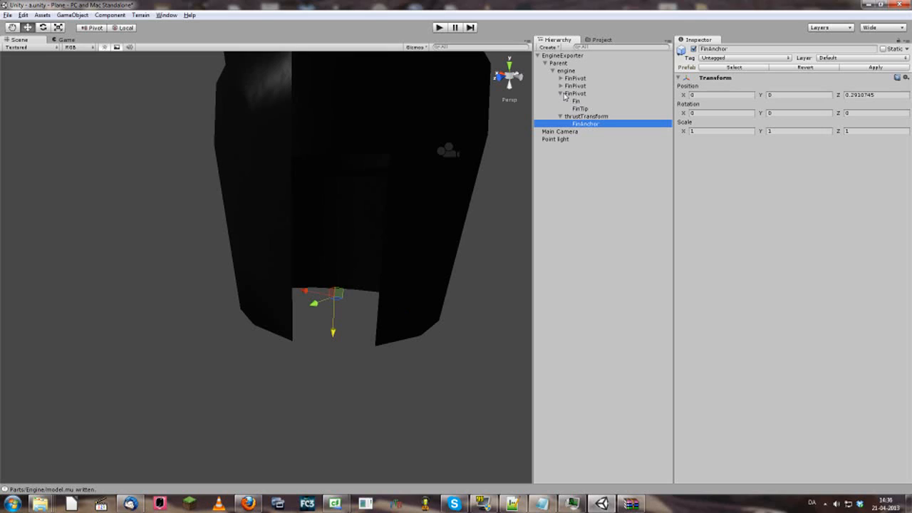
# Collapse the third FinPivot and recheck thrustTransform and its FinAnchor child
pyautogui.click(561, 93)
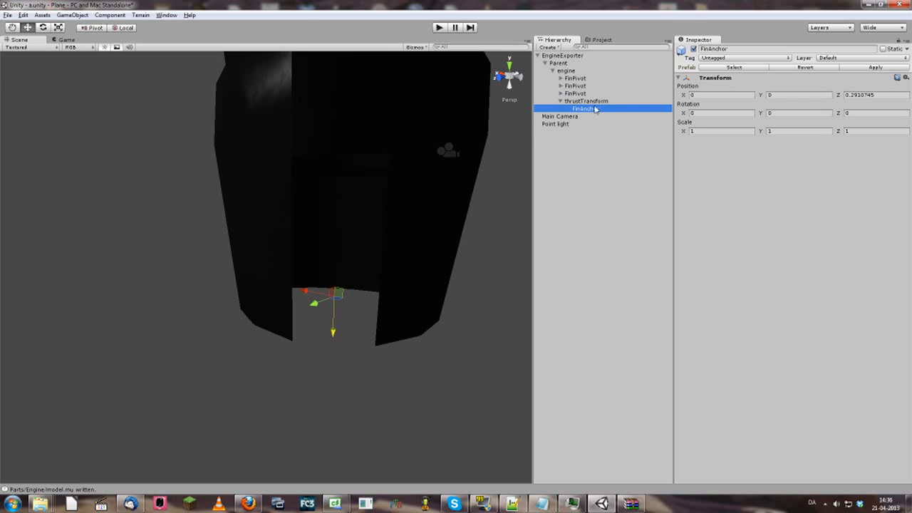
pyautogui.click(588, 104)
pyautogui.click(589, 109)
pyautogui.click(583, 102)
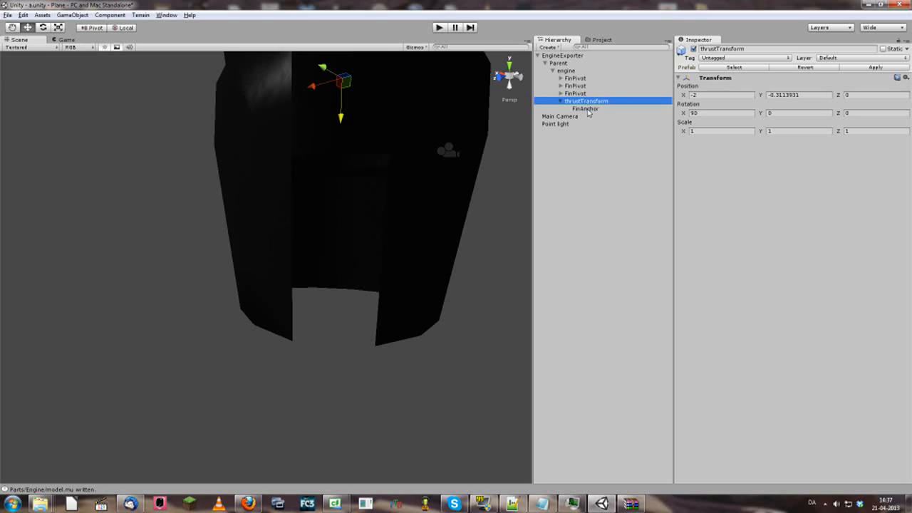
# Recheck FinAnchor, then select the third FinPivot and expand it to show Fin and FinTip
pyautogui.click(584, 109)
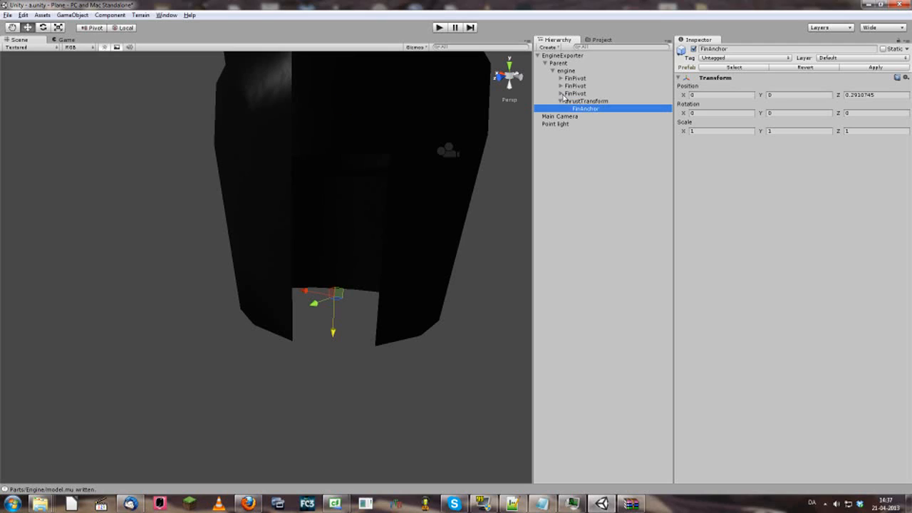
pyautogui.click(562, 94)
pyautogui.click(561, 95)
pyautogui.click(570, 94)
pyautogui.click(560, 94)
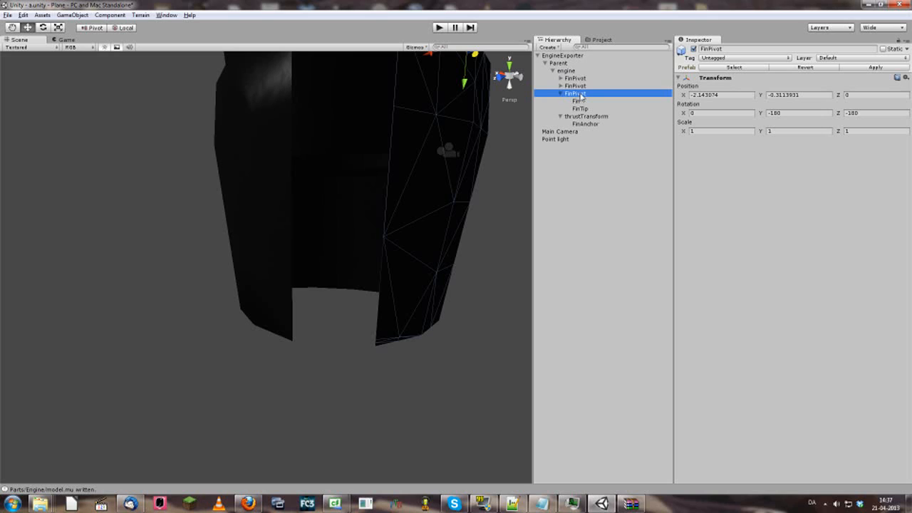
# Orbit and fly around the engine to view the fins from above and underneath
pyautogui.moveTo(492, 146)
pyautogui.mouseDown(button='right')
pyautogui.moveTo(490, 156)
pyautogui.moveTo(490, 135)
pyautogui.moveTo(503, 141)
pyautogui.mouseUp(button='right')
pyautogui.press('s')
pyautogui.press('w')
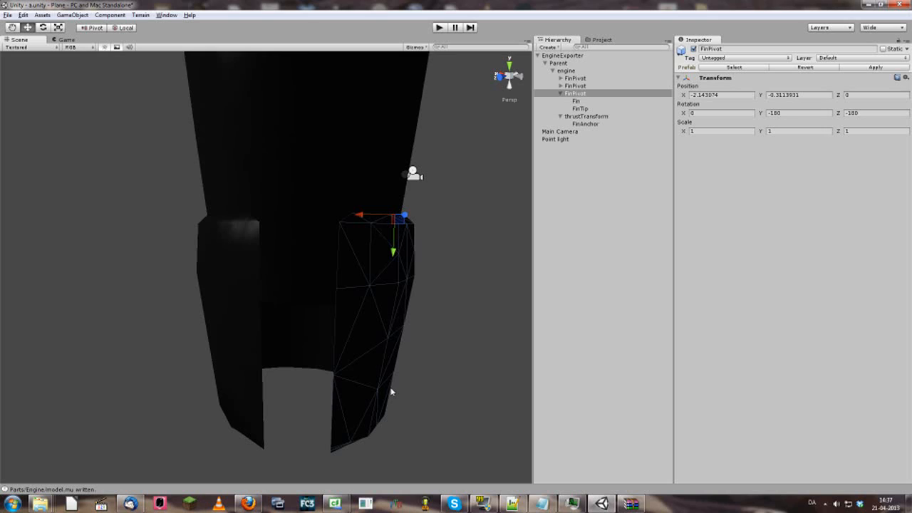
pyautogui.moveTo(396, 382); pyautogui.dragTo(392, 412, button='right')
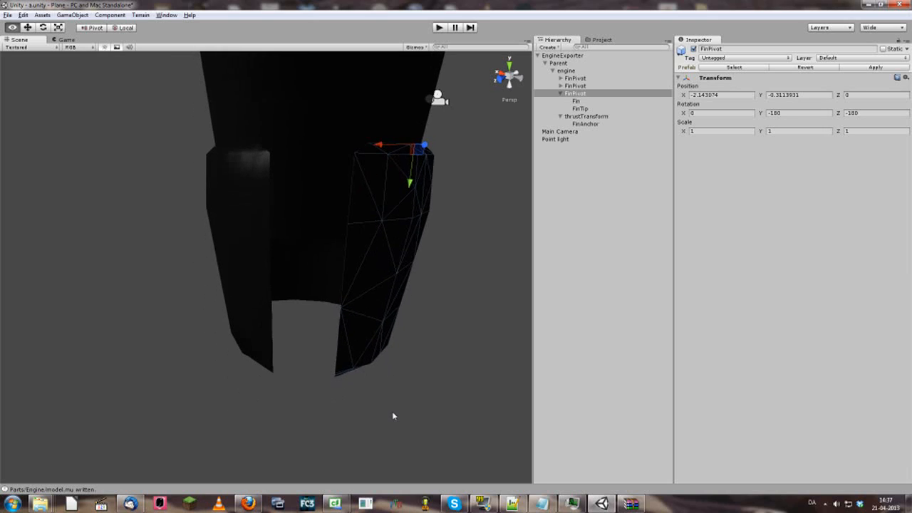
pyautogui.moveTo(394, 447); pyautogui.dragTo(249, 398, button='right')
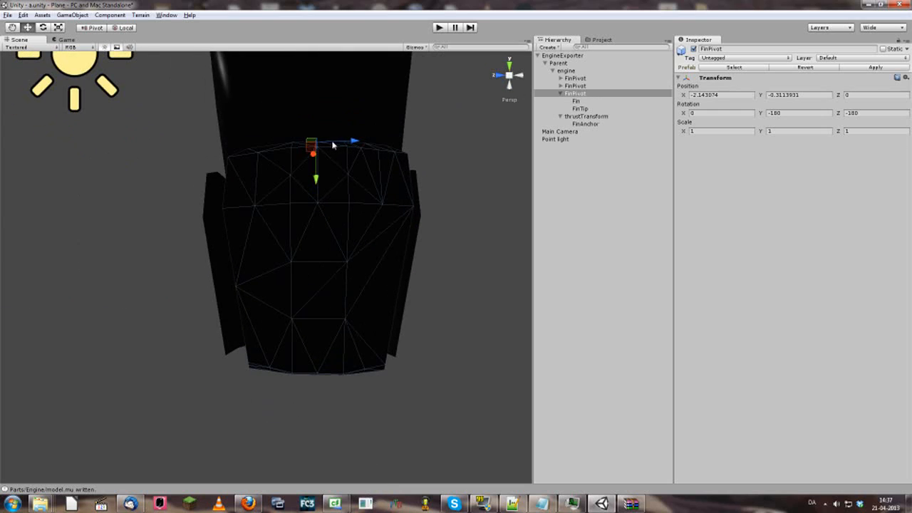
pyautogui.moveTo(314, 148); pyautogui.dragTo(319, 191, button='right')
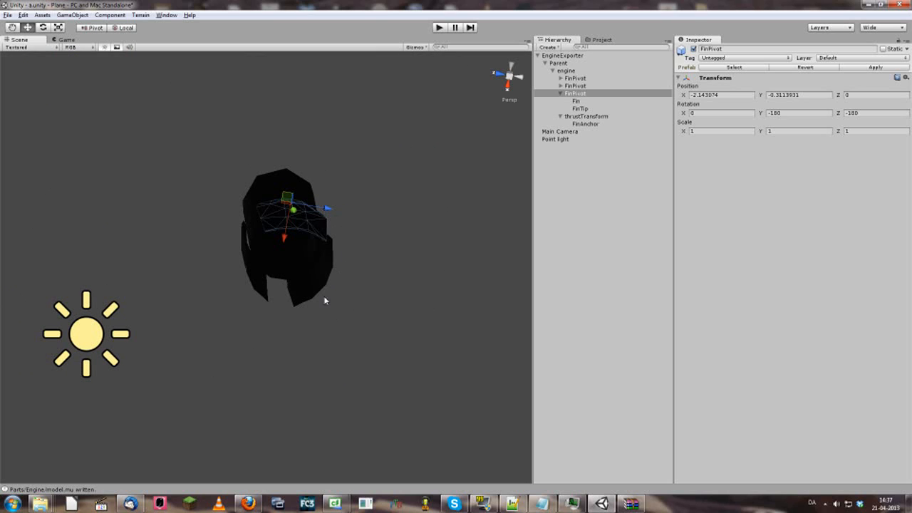
pyautogui.press('s')
pyautogui.moveTo(320, 236); pyautogui.dragTo(297, 489, button='right')
pyautogui.press('w')
pyautogui.press('w')
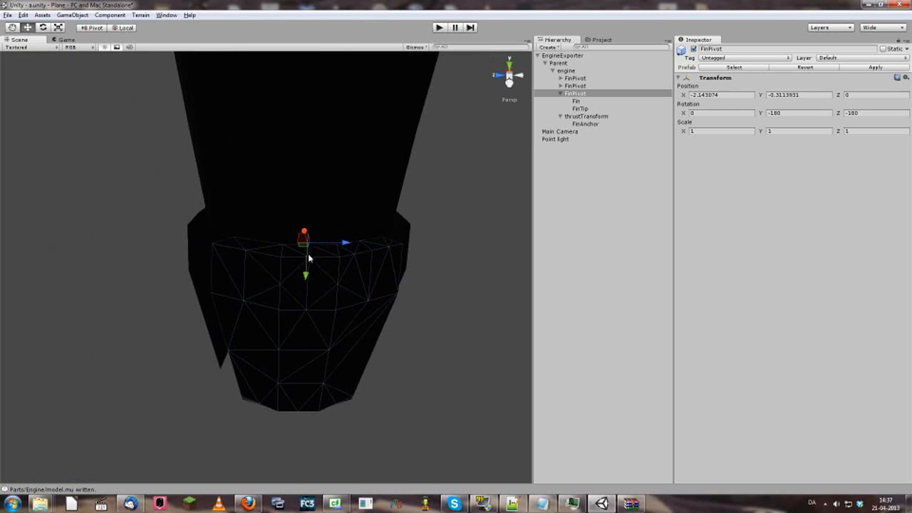
pyautogui.keyDown('alt'); pyautogui.moveTo(335, 378); pyautogui.dragTo(397, 333); pyautogui.keyUp('alt')
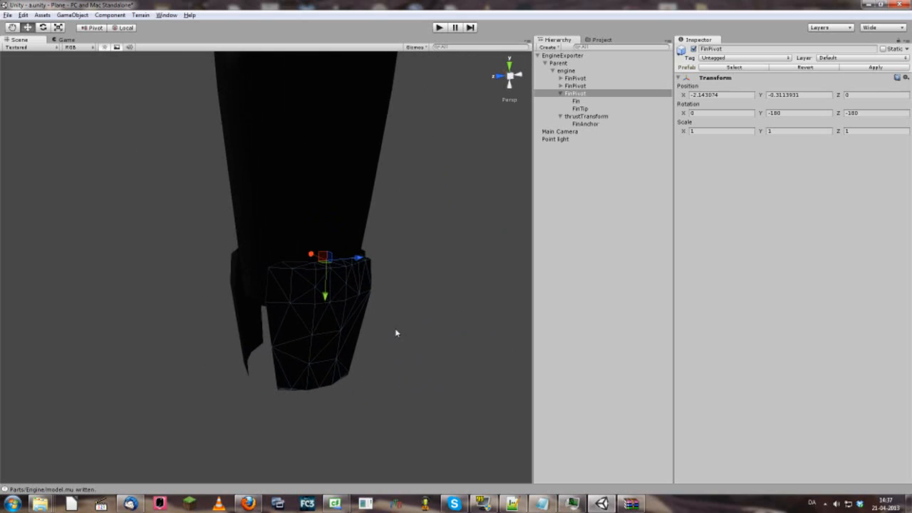
# Compare the Fin's mesh and material with FinTip at 0, 0.291074, 0 and the parent FinPivot
pyautogui.click(580, 101)
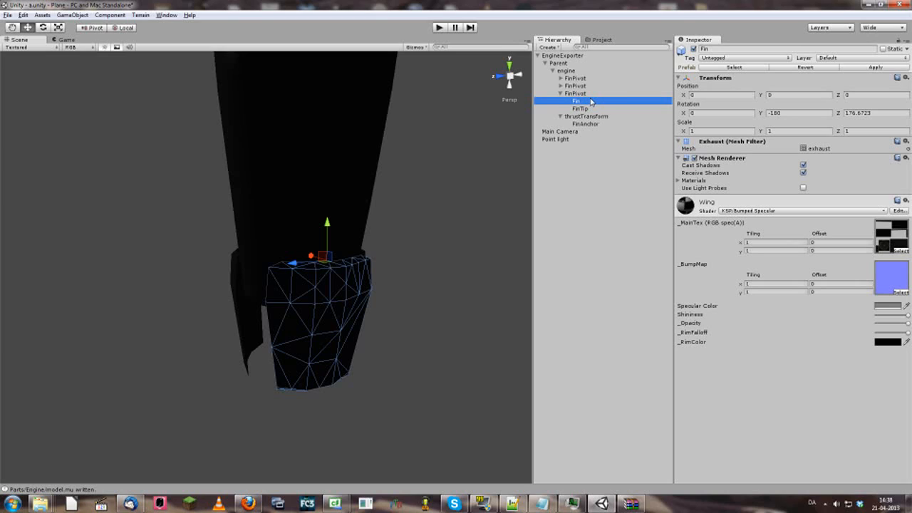
pyautogui.click(582, 109)
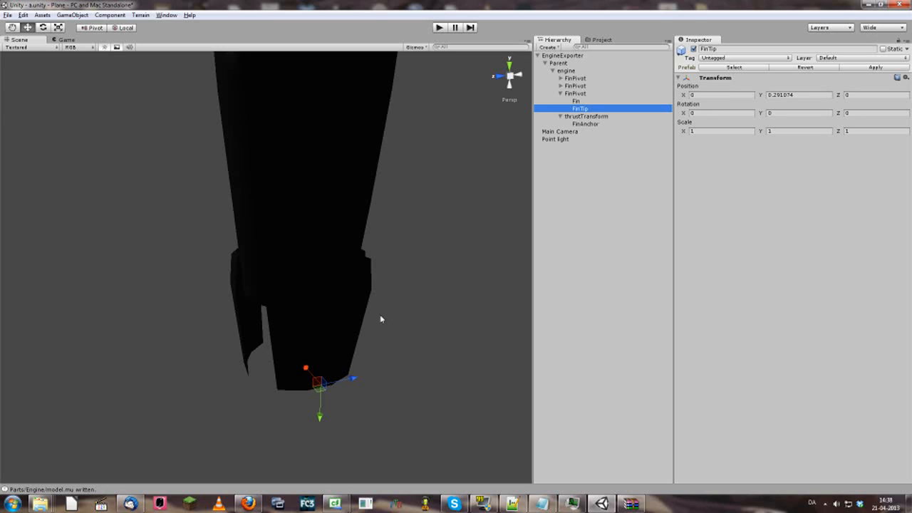
pyautogui.click(578, 102)
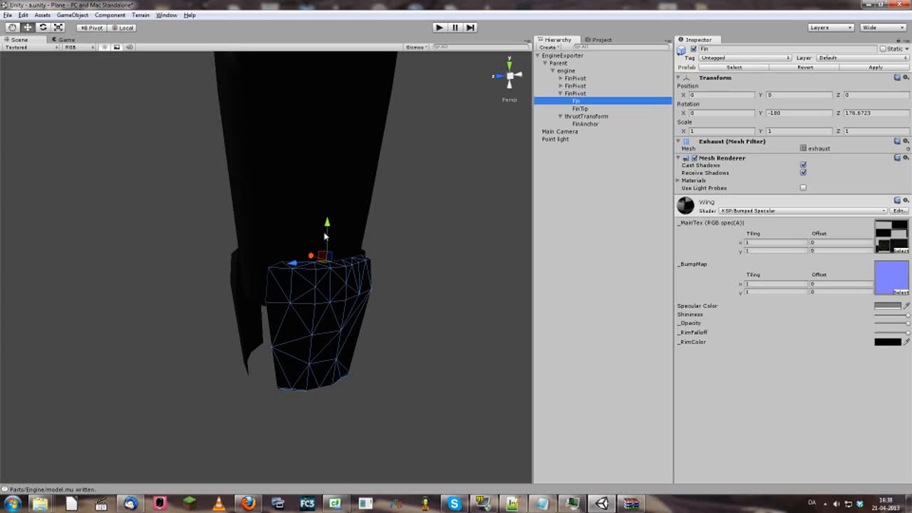
pyautogui.click(578, 109)
pyautogui.click(579, 104)
pyautogui.click(580, 94)
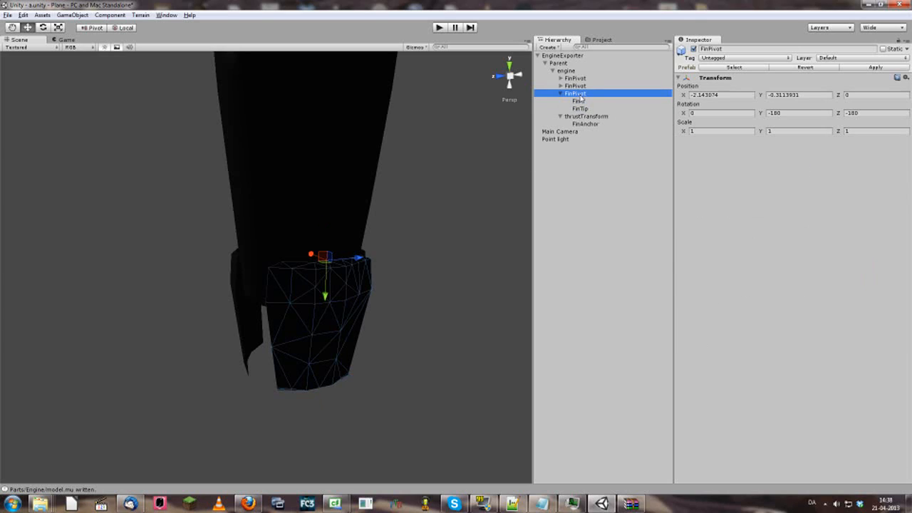
pyautogui.click(581, 109)
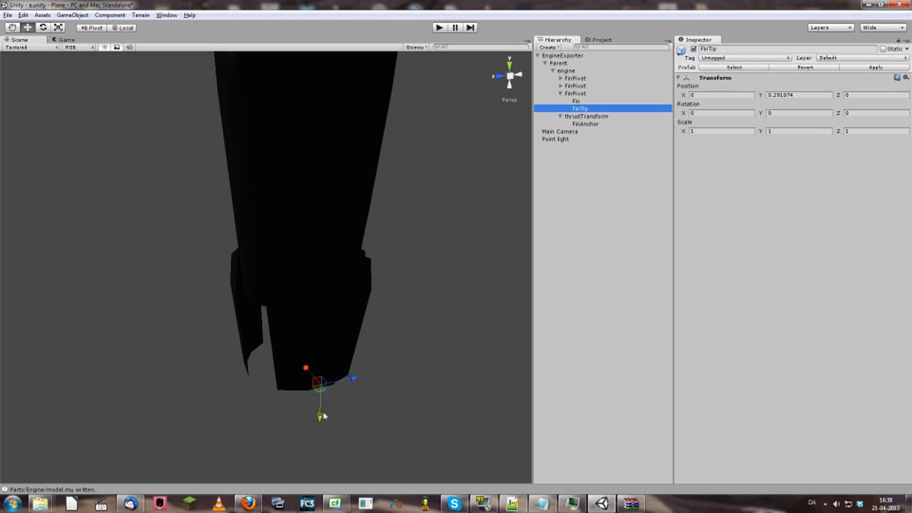
pyautogui.keyDown('alt'); pyautogui.moveTo(313, 421); pyautogui.dragTo(409, 411); pyautogui.keyUp('alt')
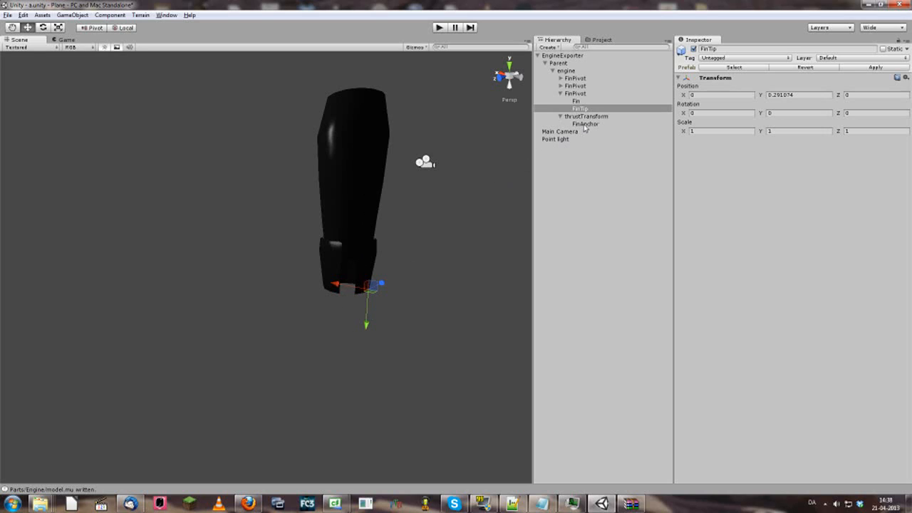
# Turn the view back to the engine and recheck the Fin, third FinPivot and FinTip transforms
pyautogui.press('w')
pyautogui.moveTo(418, 287); pyautogui.dragTo(318, 269, button='right')
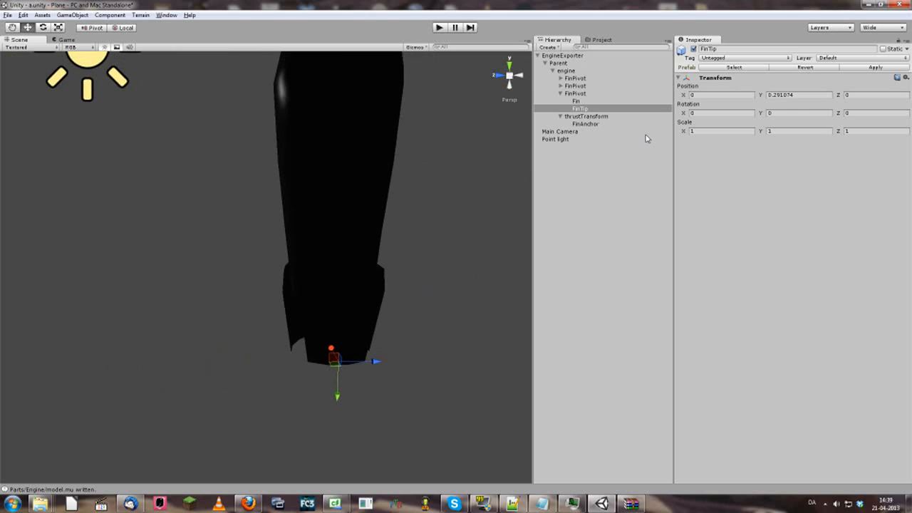
pyautogui.click(580, 101)
pyautogui.click(582, 94)
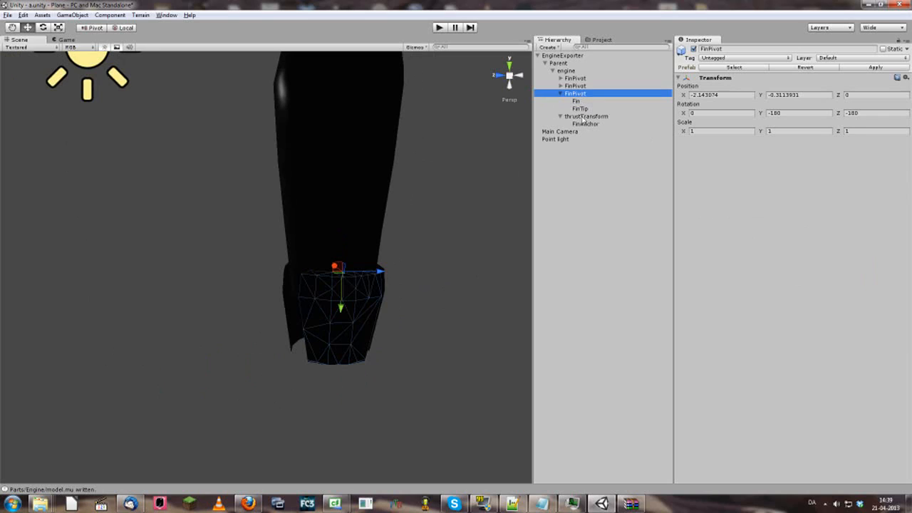
pyautogui.click(585, 108)
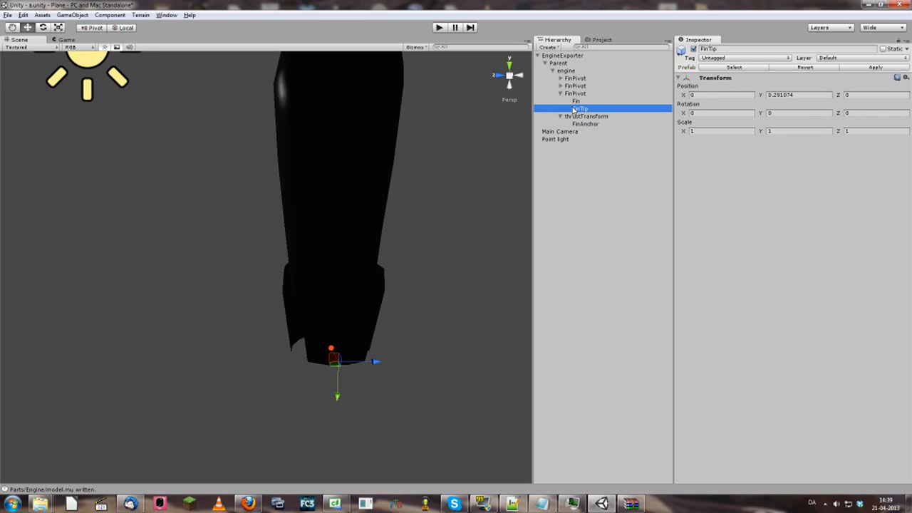
pyautogui.click(590, 95)
pyautogui.click(582, 109)
# Collapse the third FinPivot and thrustTransform, then view engine's capsule collider (radius 0.2054845, height 0.899243)
pyautogui.click(560, 93)
pyautogui.click(560, 101)
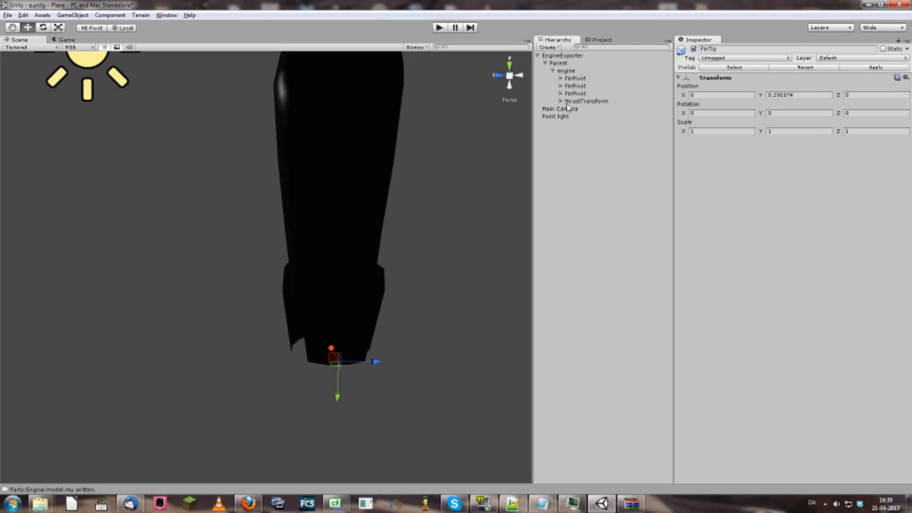
pyautogui.click(573, 101)
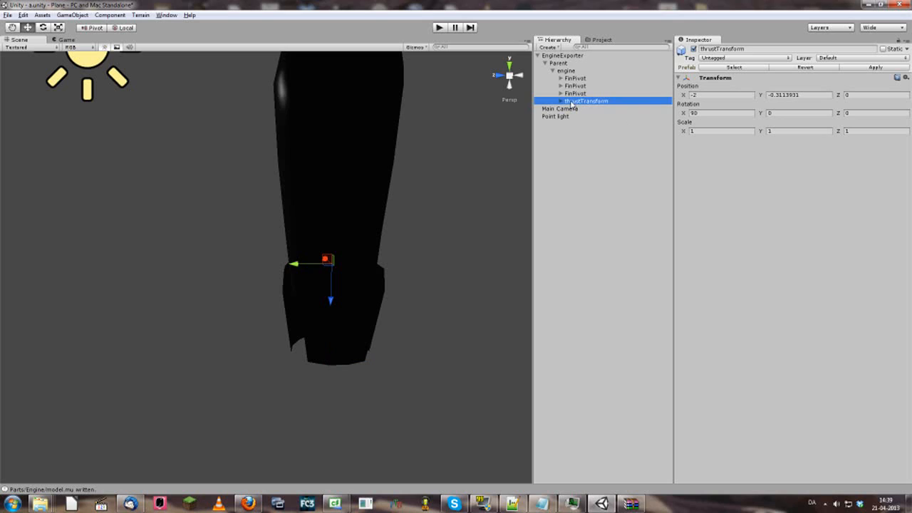
pyautogui.click(567, 71)
pyautogui.moveTo(346, 288); pyautogui.dragTo(429, 317, button='right')
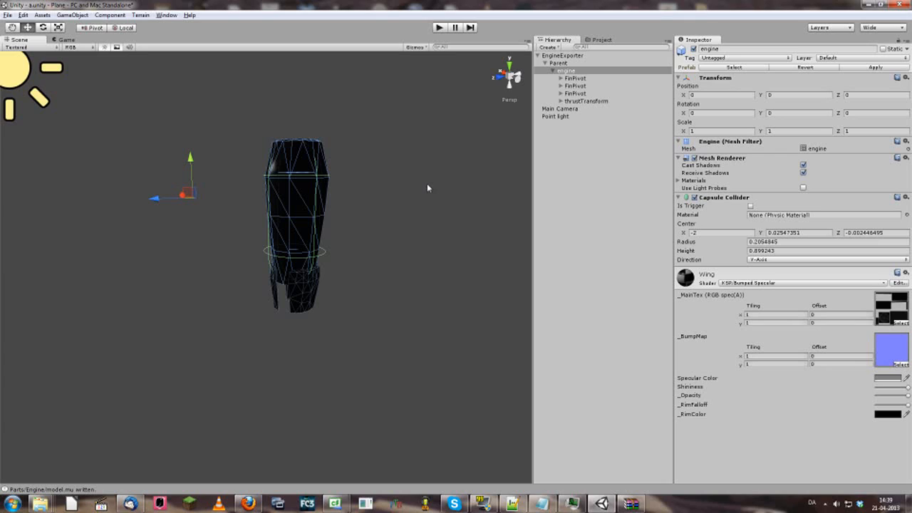
# Duplicate the engine with Ctrl+D and step through the original engine's thrustTransform and FinPivots
pyautogui.hotkey('ctrl', 'd')
pyautogui.click(555, 110)
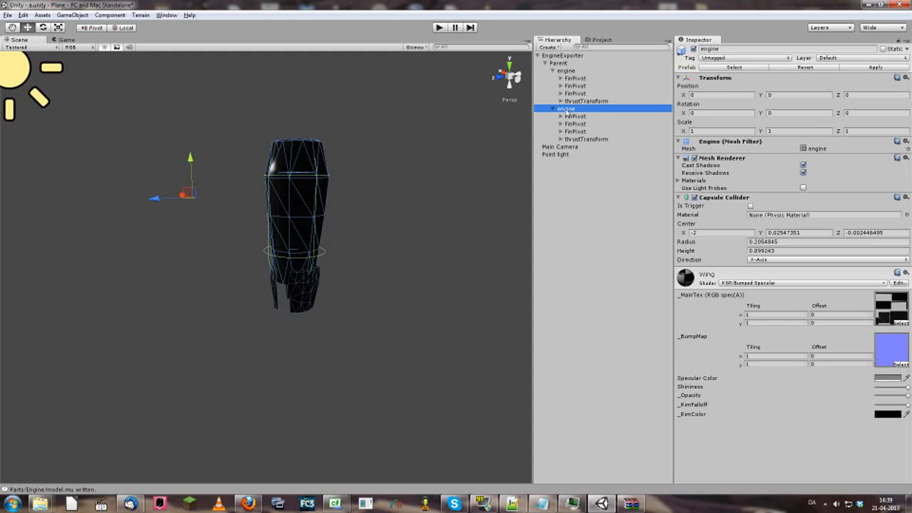
pyautogui.click(568, 71)
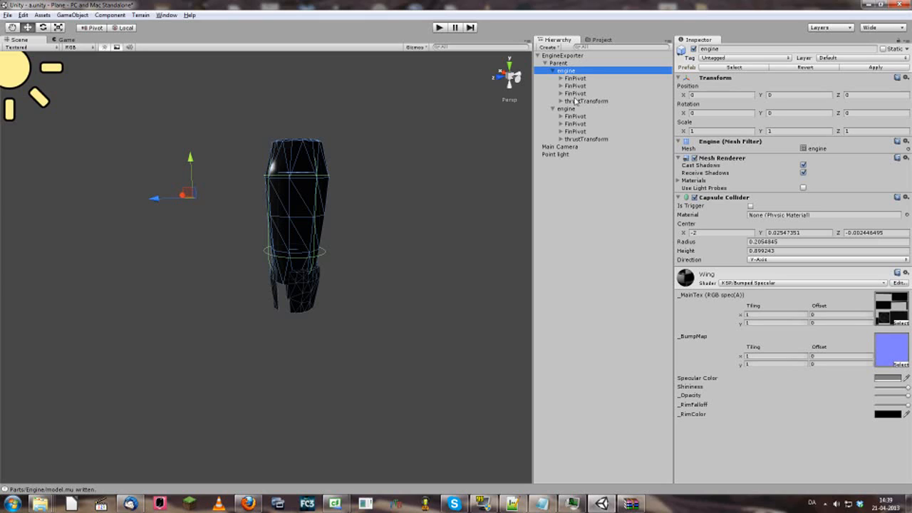
pyautogui.click(577, 102)
pyautogui.click(580, 95)
pyautogui.click(579, 87)
pyautogui.click(579, 79)
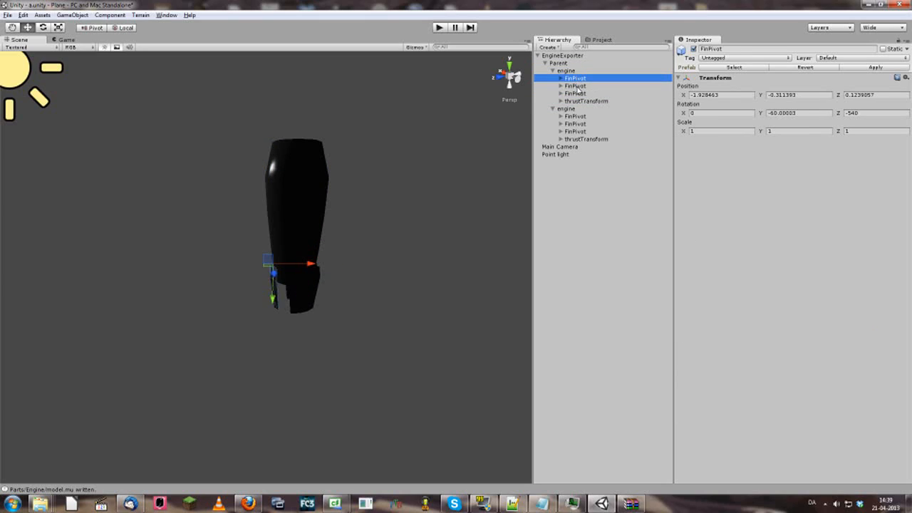
pyautogui.click(579, 88)
pyautogui.click(580, 95)
# Slide the second engine copy along Z beside the first and compare their parts
pyautogui.click(565, 109)
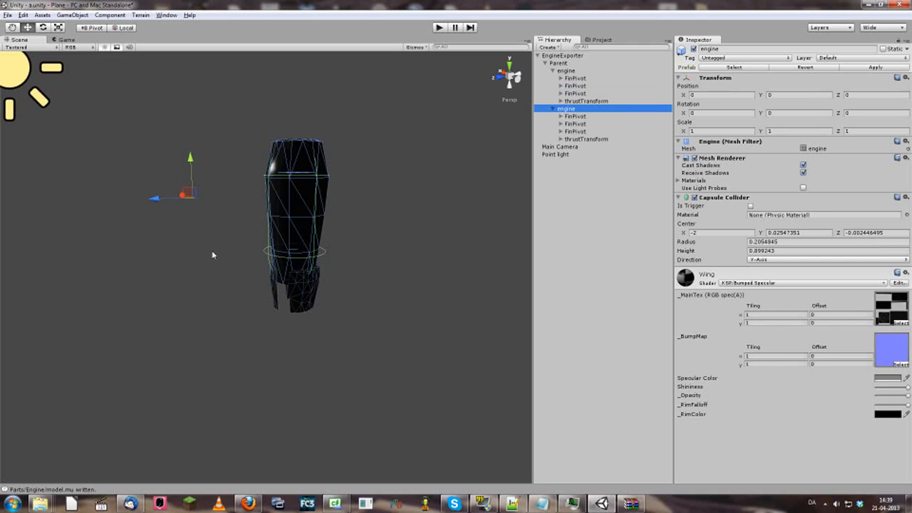
pyautogui.moveTo(176, 219); pyautogui.dragTo(186, 223, button='right')
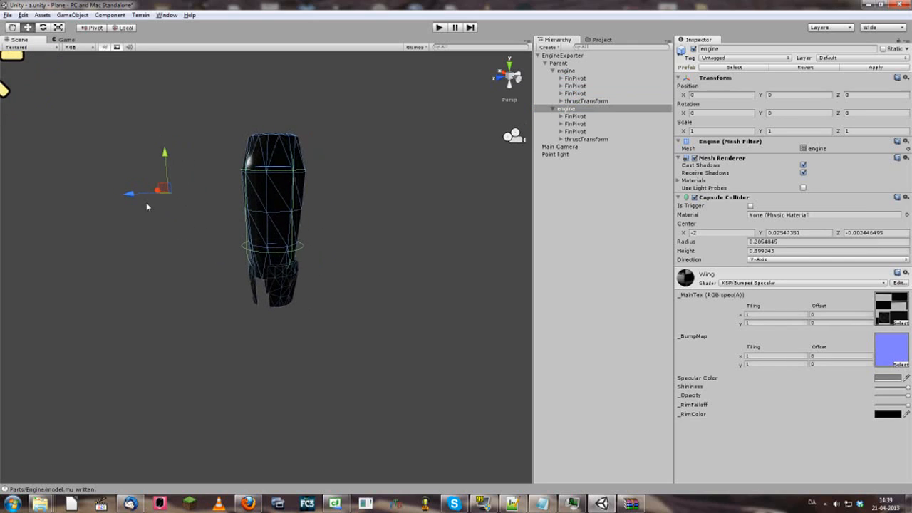
pyautogui.moveTo(130, 194); pyautogui.dragTo(178, 191)
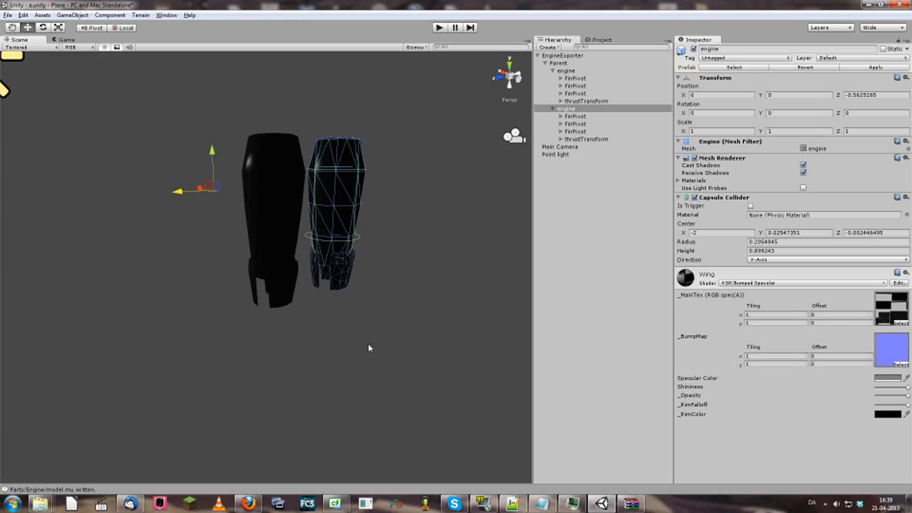
pyautogui.click(579, 100)
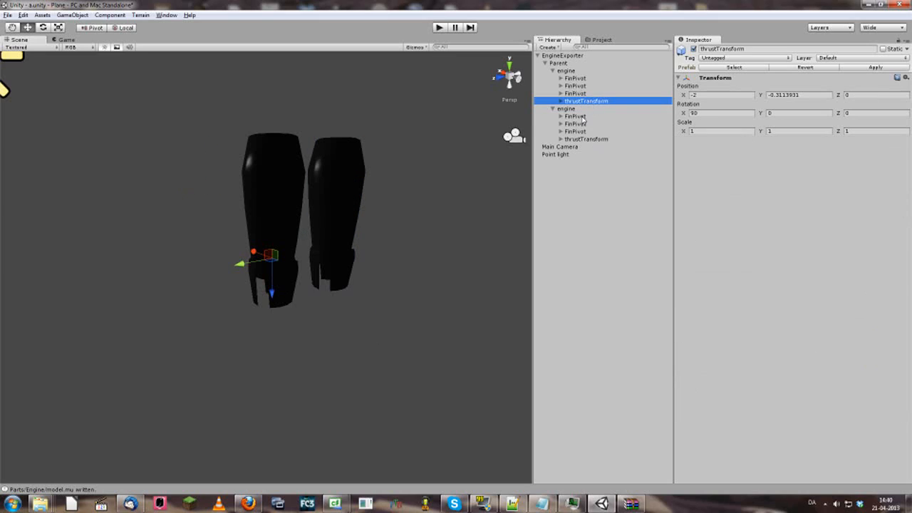
pyautogui.click(583, 118)
pyautogui.click(581, 131)
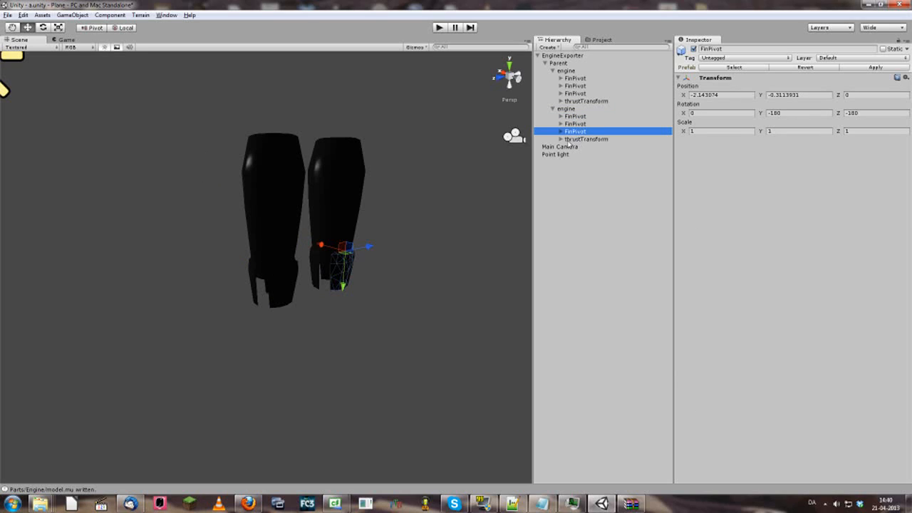
pyautogui.click(563, 109)
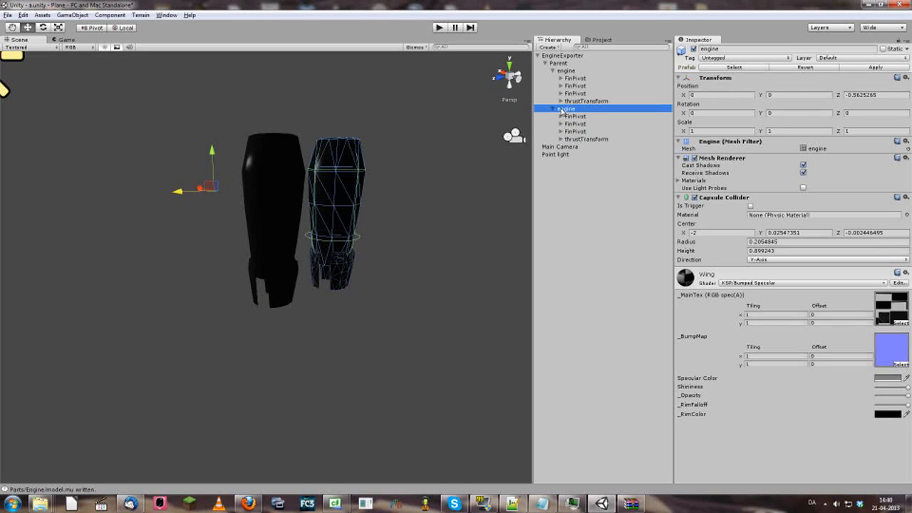
# Delete the duplicate engine and compare the remaining FinPivots' rotations
pyautogui.press('Delete')
pyautogui.click(575, 102)
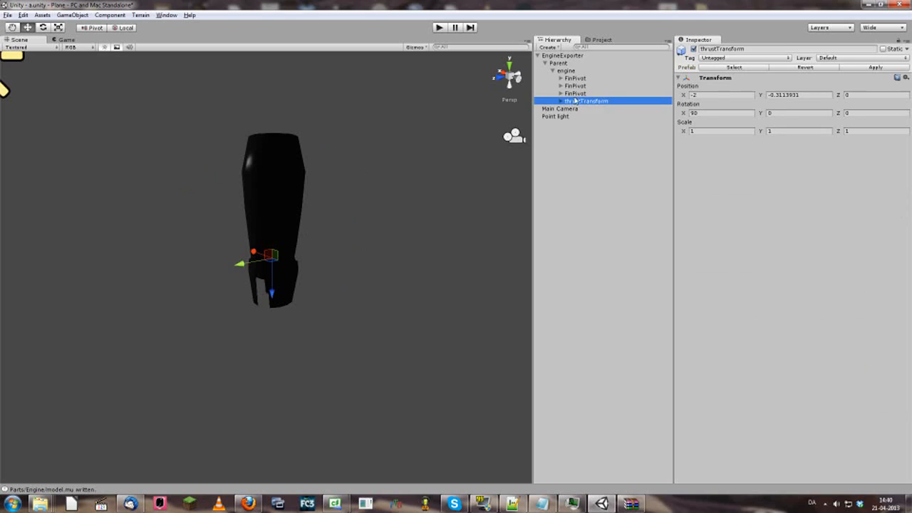
pyautogui.click(578, 94)
pyautogui.click(578, 85)
pyautogui.click(577, 77)
pyautogui.click(579, 93)
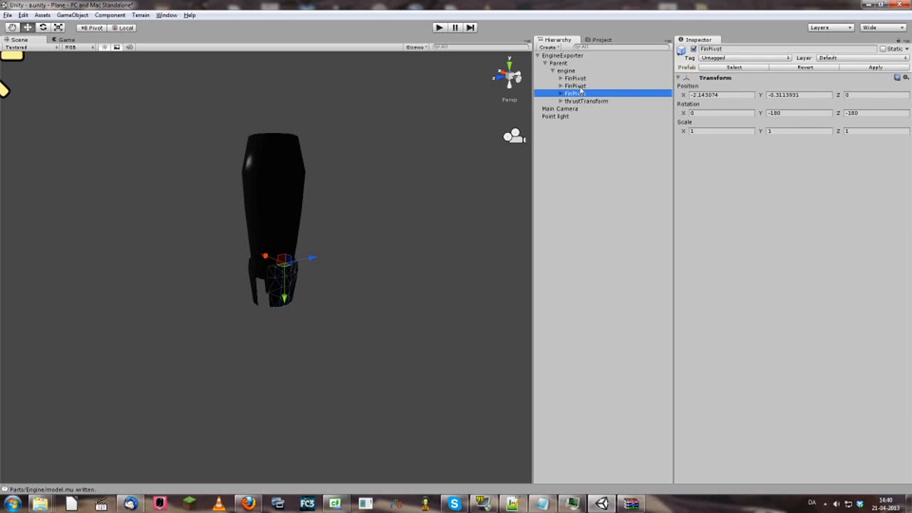
pyautogui.click(580, 84)
pyautogui.click(580, 78)
pyautogui.click(580, 85)
pyautogui.click(578, 78)
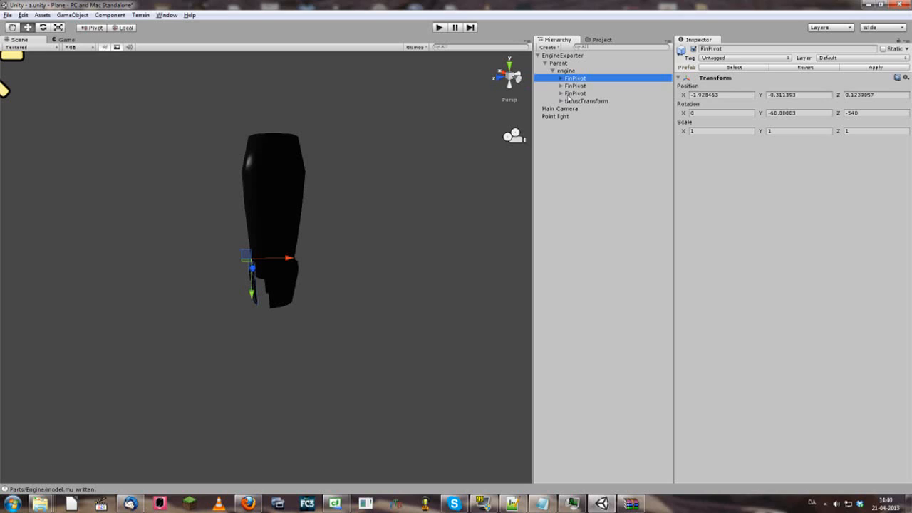
# Recheck the three FinPivots and thrustTransform, then pull the view out to see the whole rocket
pyautogui.click(582, 101)
pyautogui.click(580, 86)
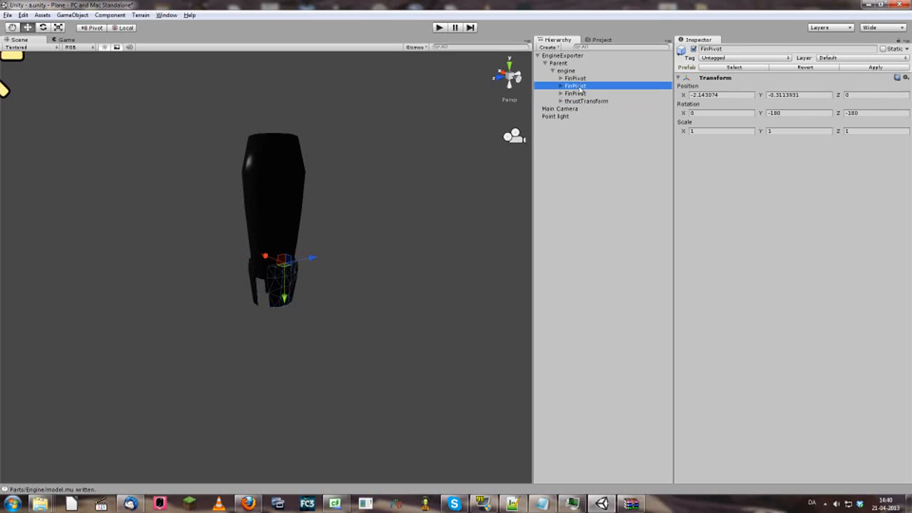
pyautogui.click(578, 80)
pyautogui.click(577, 87)
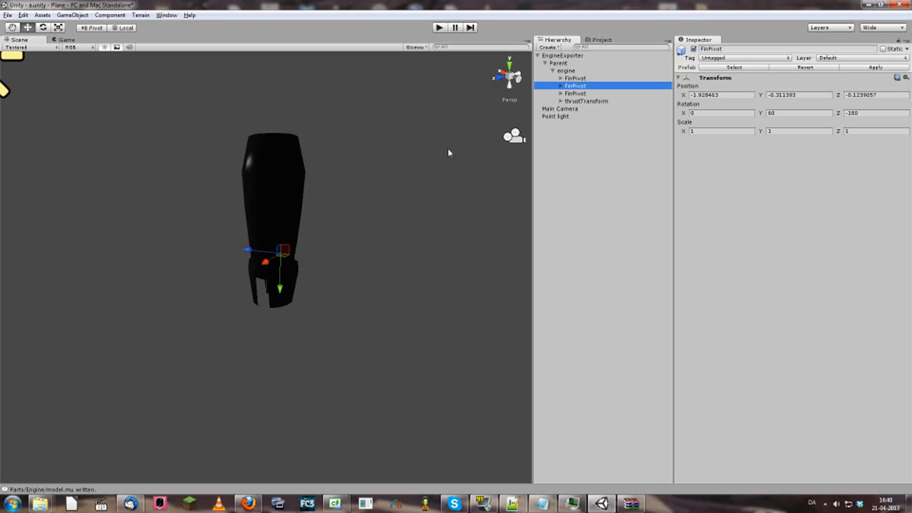
pyautogui.click(579, 94)
pyautogui.click(578, 78)
pyautogui.click(578, 86)
pyautogui.click(578, 94)
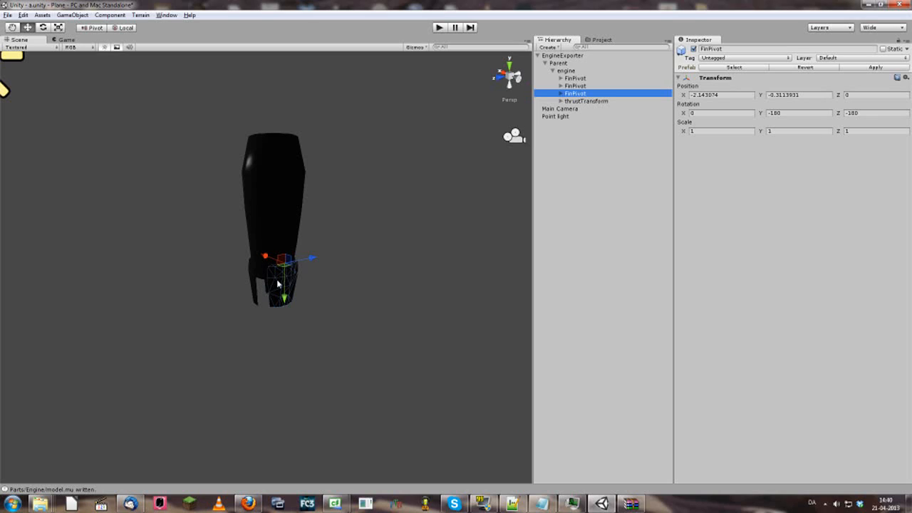
pyautogui.click(583, 101)
pyautogui.press('Up')
pyautogui.press('Up')
pyautogui.click(581, 101)
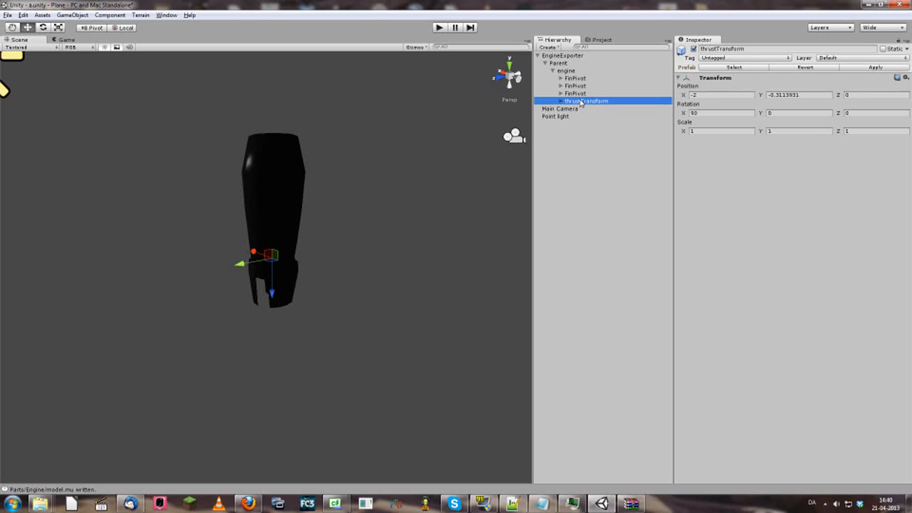
pyautogui.click(579, 94)
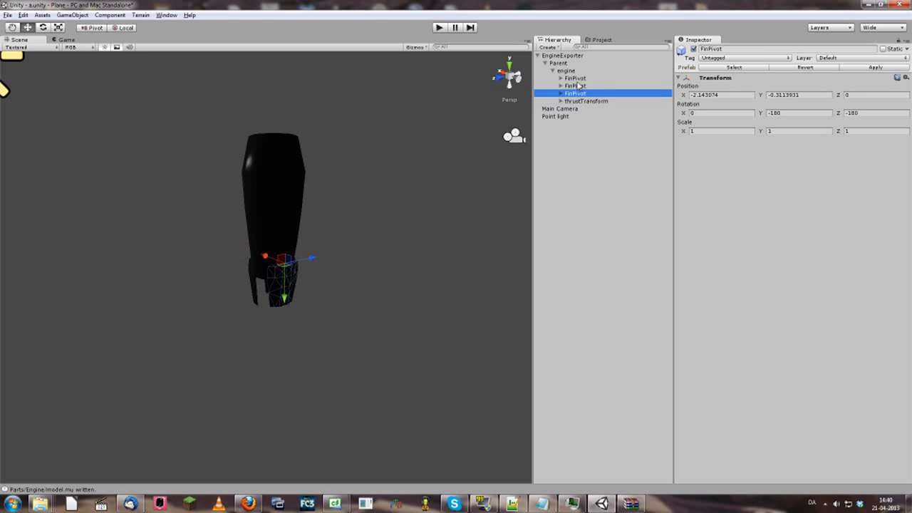
pyautogui.click(579, 86)
pyautogui.click(576, 79)
pyautogui.click(577, 93)
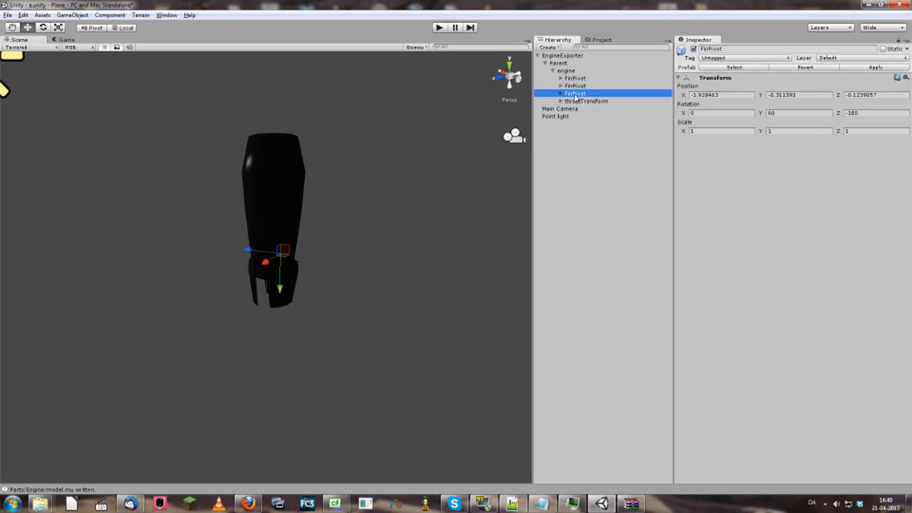
pyautogui.click(580, 102)
pyautogui.click(581, 93)
pyautogui.click(579, 85)
pyautogui.click(577, 78)
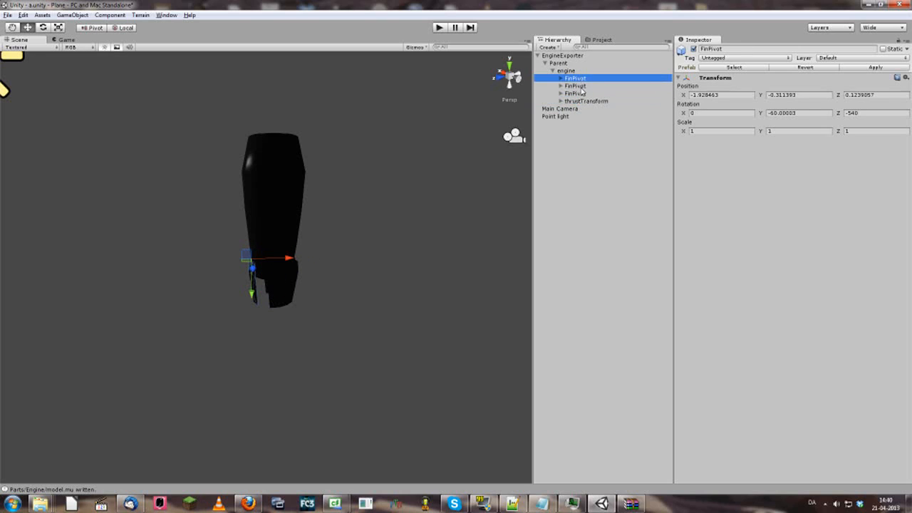
pyautogui.click(579, 86)
pyautogui.click(580, 93)
pyautogui.click(581, 101)
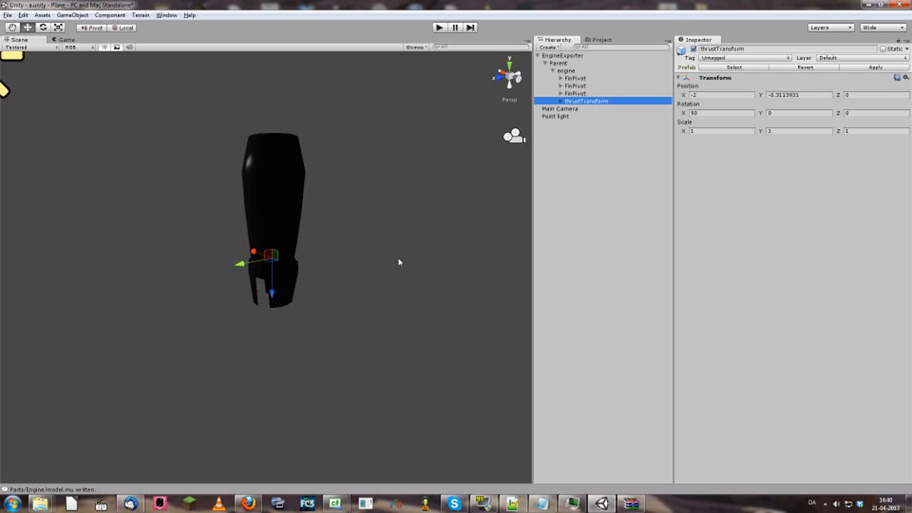
pyautogui.scroll(5, 406, 253)
pyautogui.press('w')
pyautogui.moveTo(411, 229); pyautogui.dragTo(438, 151, button='right')
# Fly to the nozzle and check the first FinPivot at -1.928463, -0.311393, 0.1239057, rotation 0, -60.00003, -540
pyautogui.press('s')
pyautogui.press('w')
pyautogui.click(570, 71)
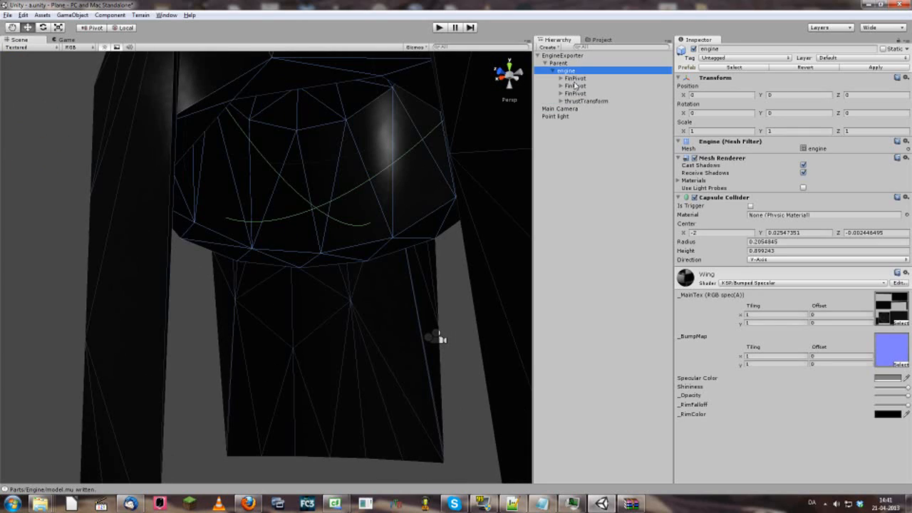
pyautogui.click(572, 72)
pyautogui.click(576, 79)
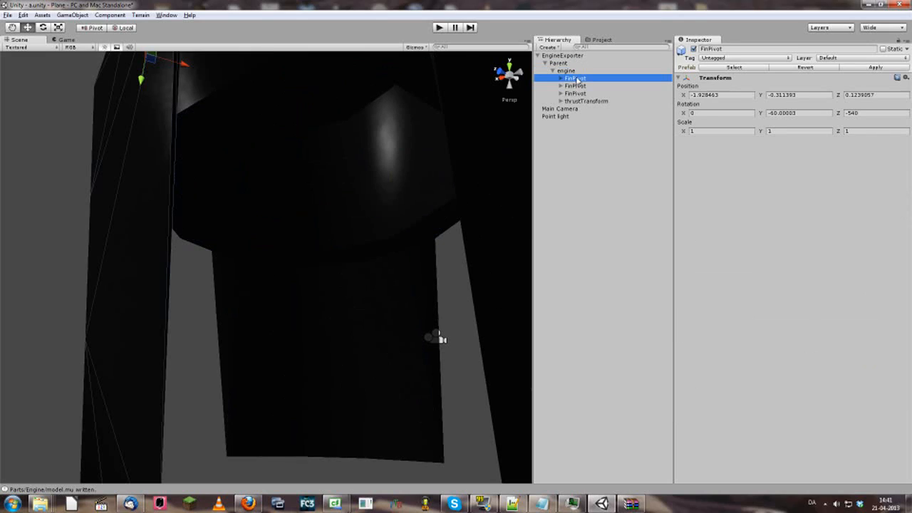